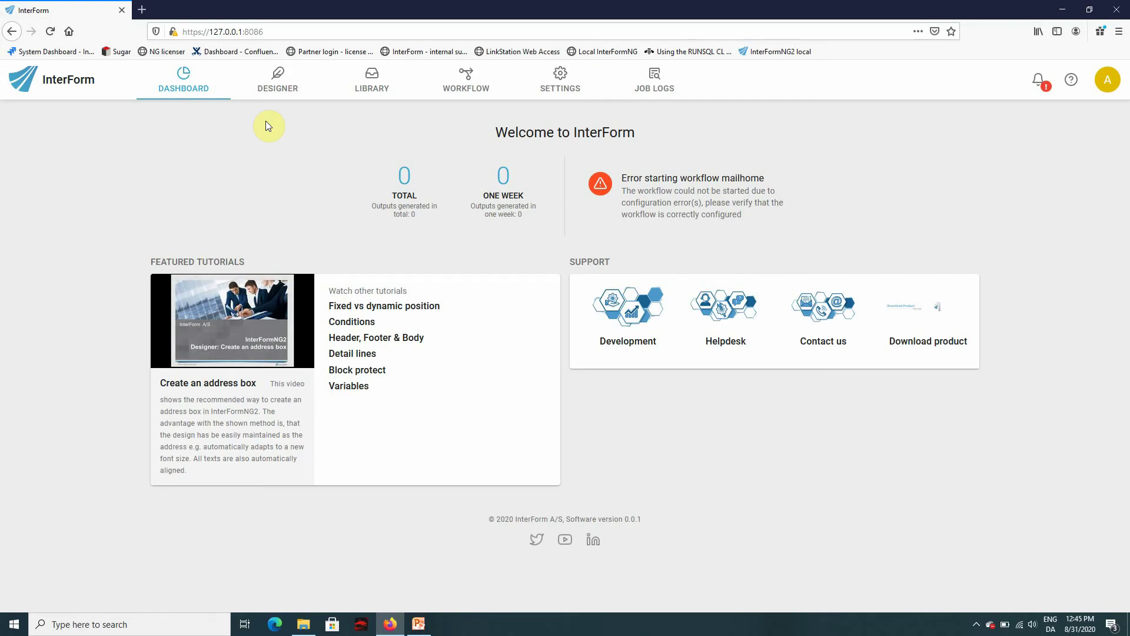
Step: Review the E-mail Server settings, then go to the workflow list
{"action": "left_click", "coordinate": [562, 88]}
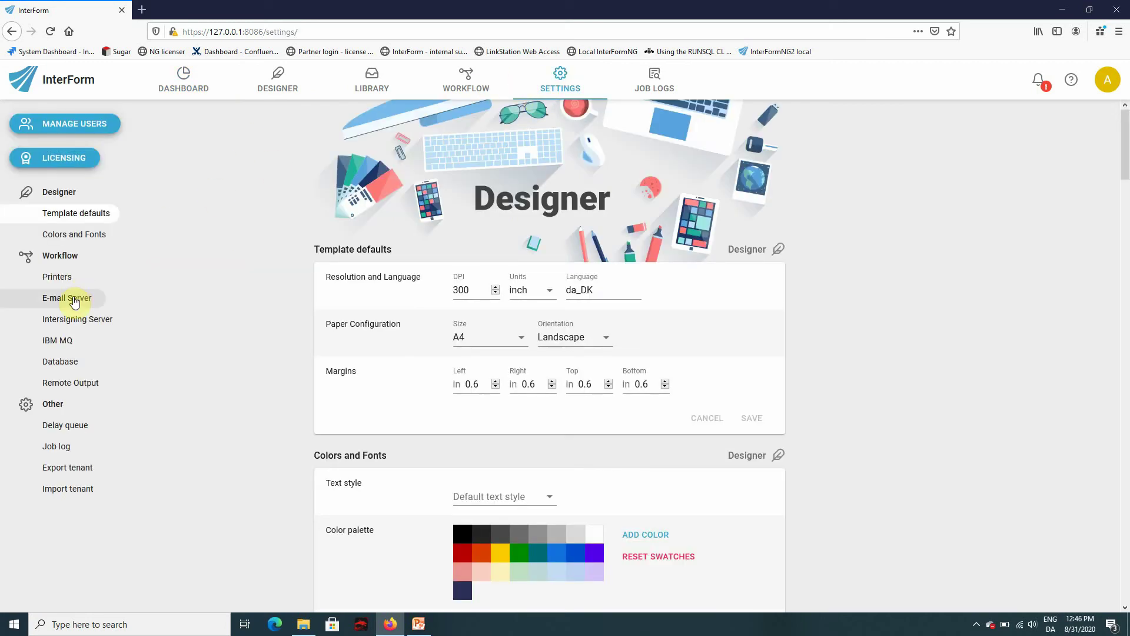
{"action": "left_click", "coordinate": [73, 302]}
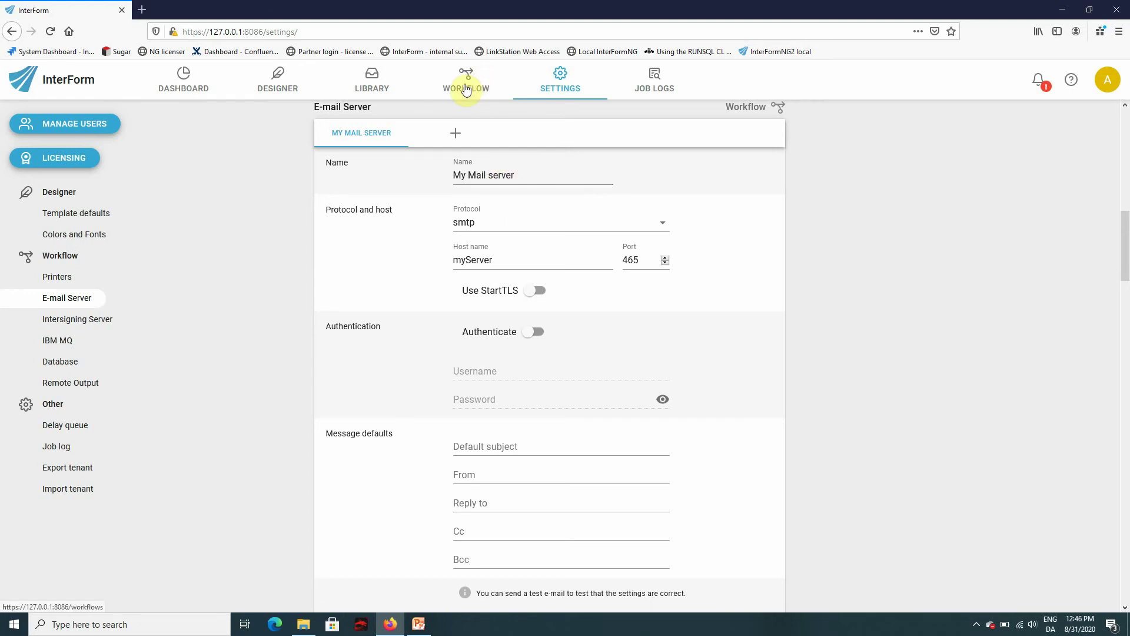
{"action": "left_click", "coordinate": [466, 89]}
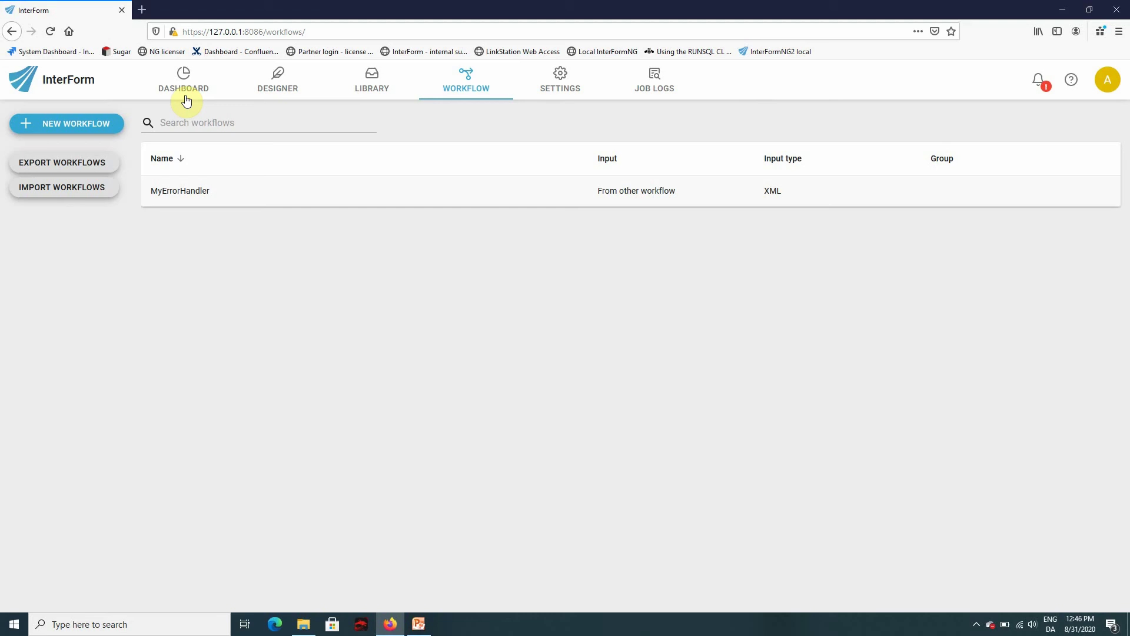
Step: Start a new workflow named Email with input type Read from file
{"action": "left_click", "coordinate": [96, 133]}
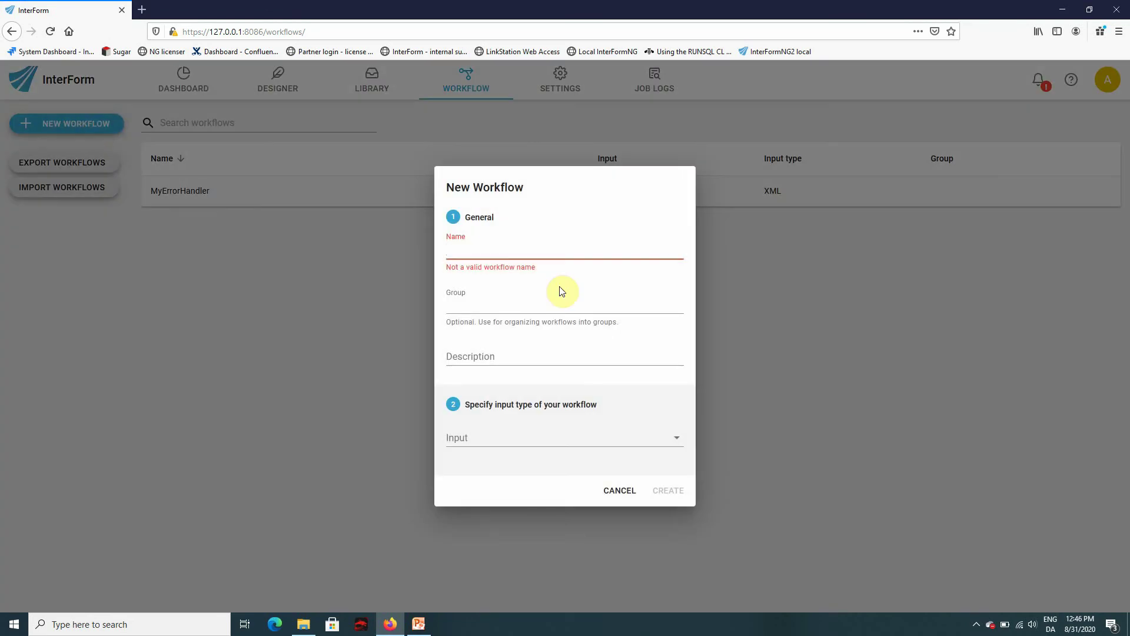
{"action": "type", "text": "Email"}
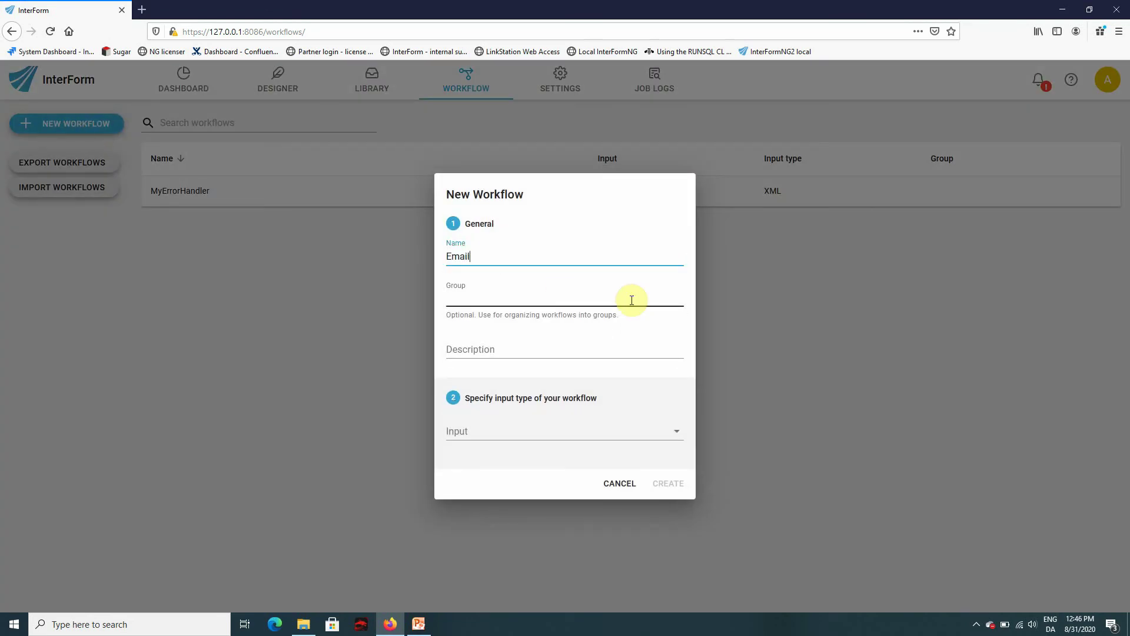
{"action": "left_click", "coordinate": [528, 428]}
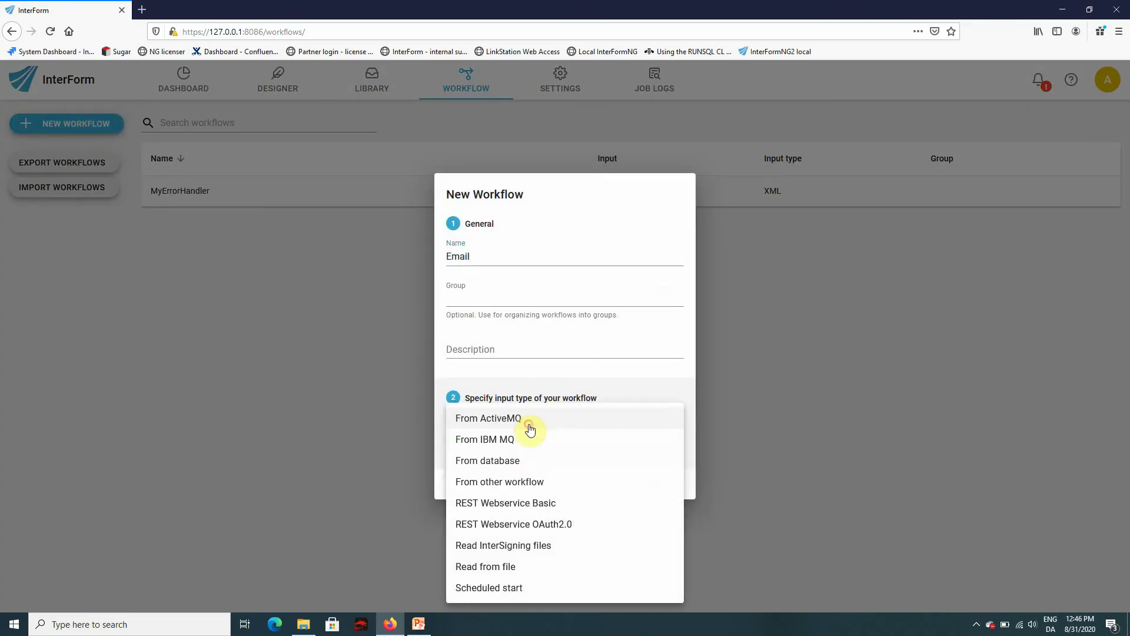
{"action": "left_click", "coordinate": [496, 567]}
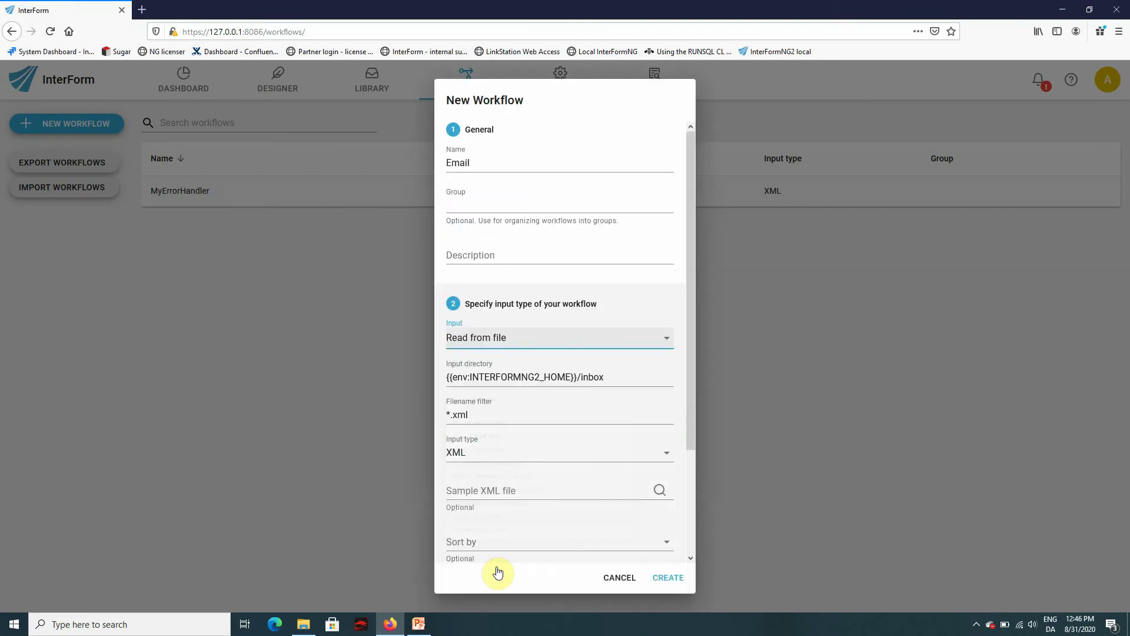
{"action": "left_click", "coordinate": [581, 380]}
Step: Choose /Demo/Demo_Invoice.xml as sample XML file and create the workflow
{"action": "left_click", "coordinate": [504, 491]}
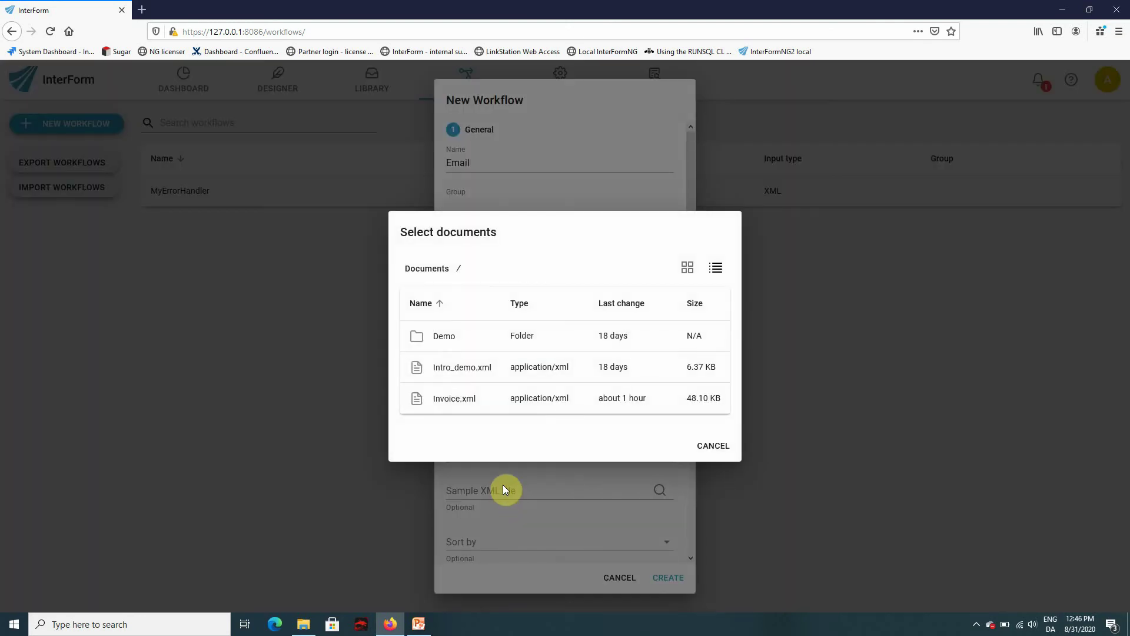
{"action": "left_click", "coordinate": [448, 338]}
{"action": "left_click", "coordinate": [453, 368]}
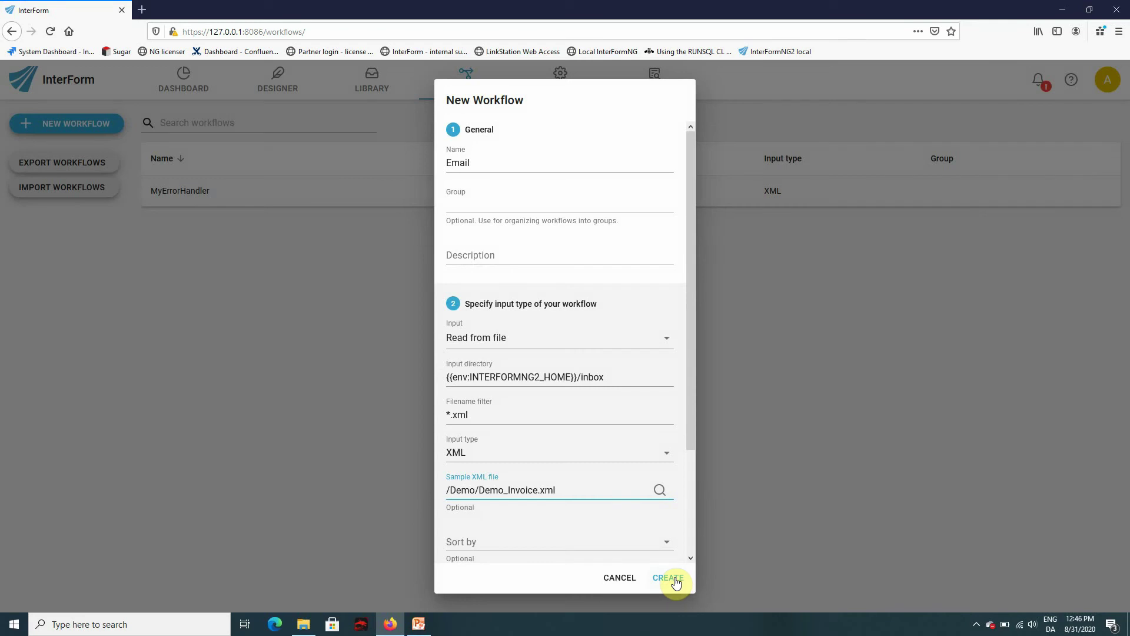
{"action": "left_click", "coordinate": [675, 578]}
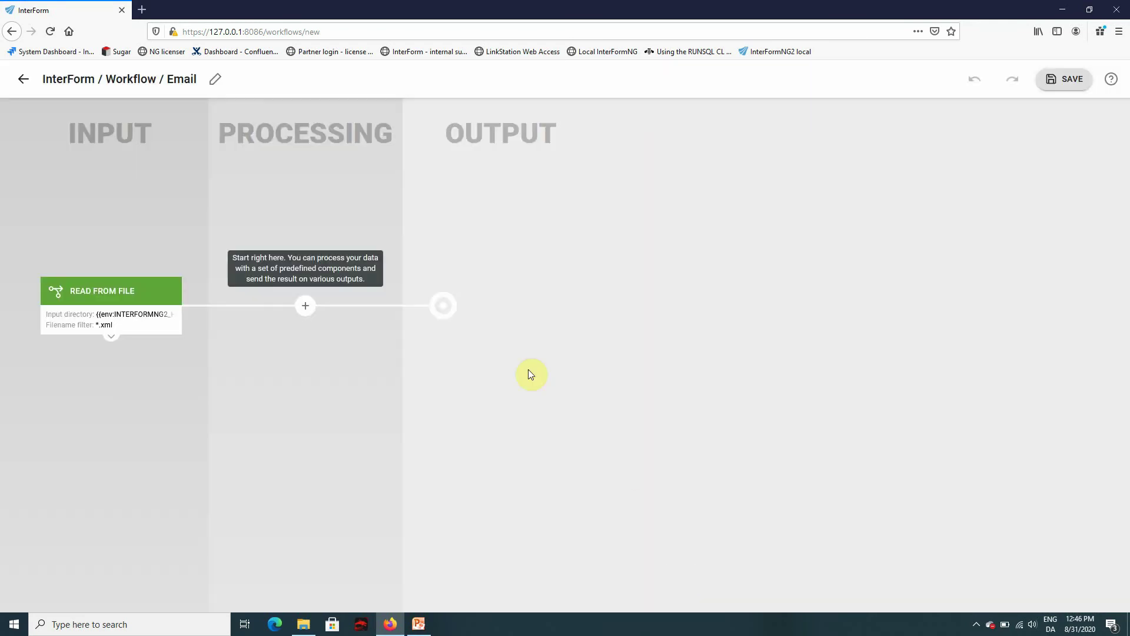
Step: Add a Create PDF email component with template /Demo/InvoiceDemo.ift
{"action": "left_click", "coordinate": [306, 303]}
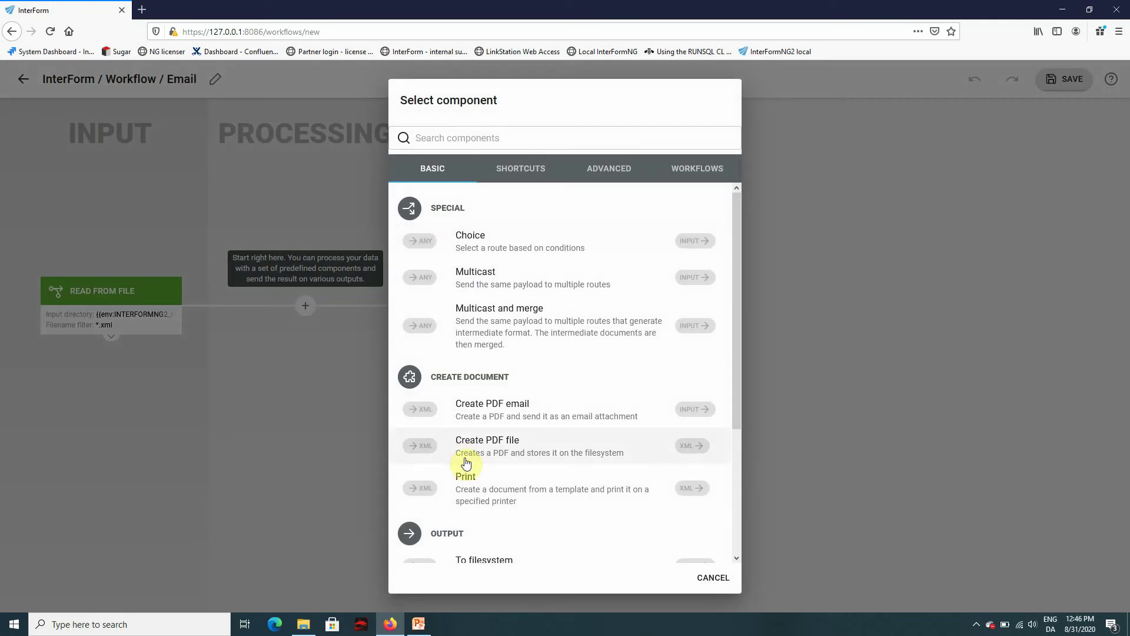
{"action": "left_click", "coordinate": [477, 411]}
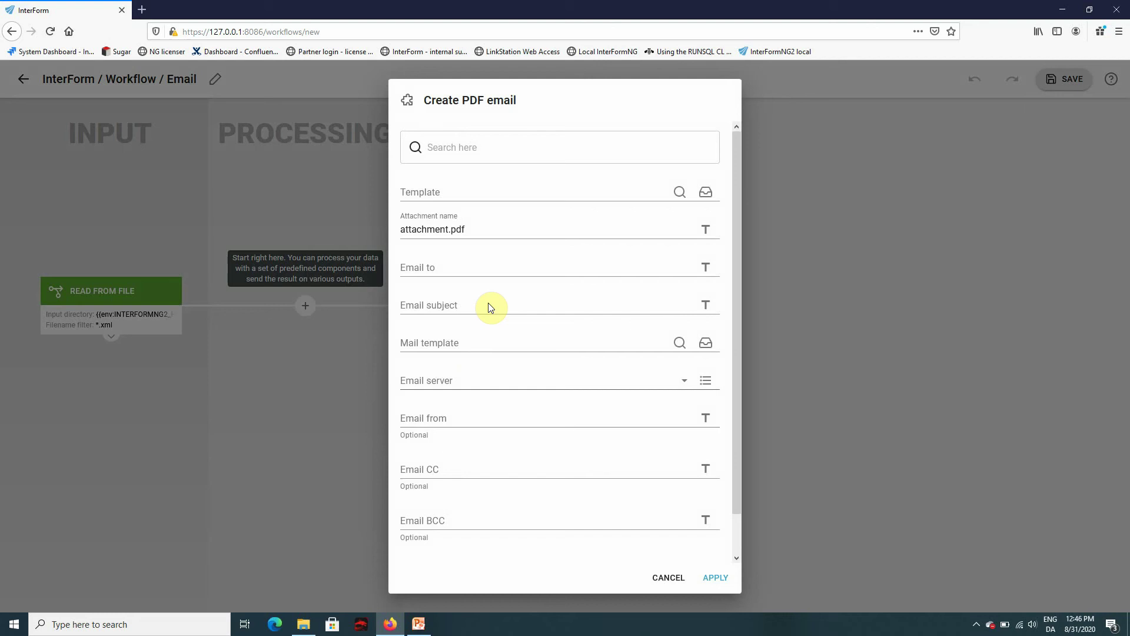
{"action": "left_click", "coordinate": [465, 191]}
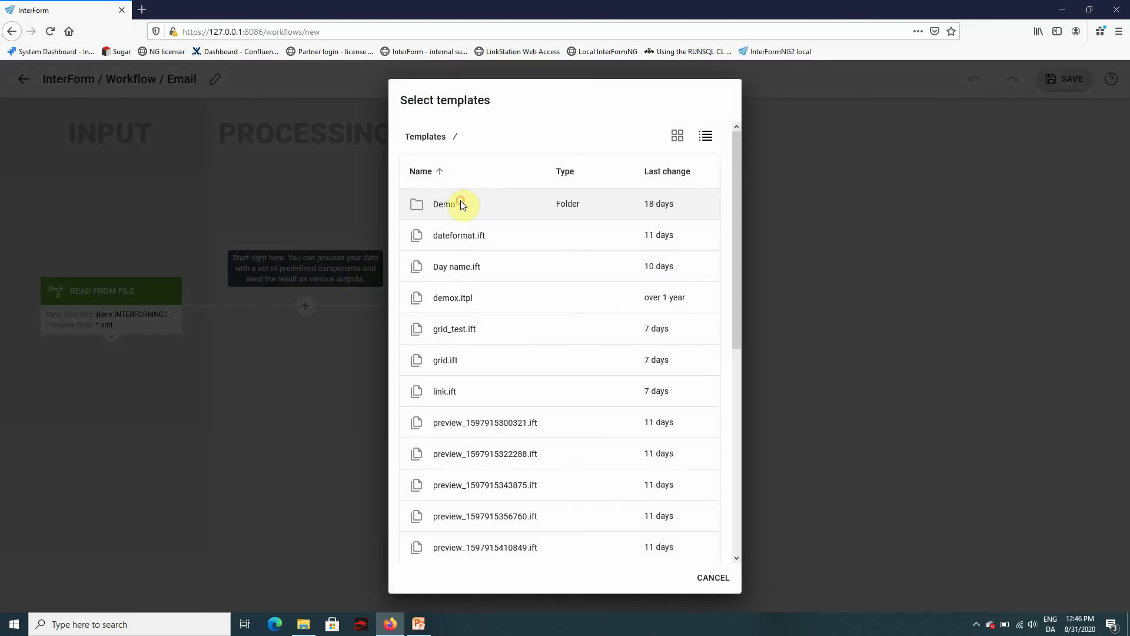
{"action": "left_click", "coordinate": [461, 202]}
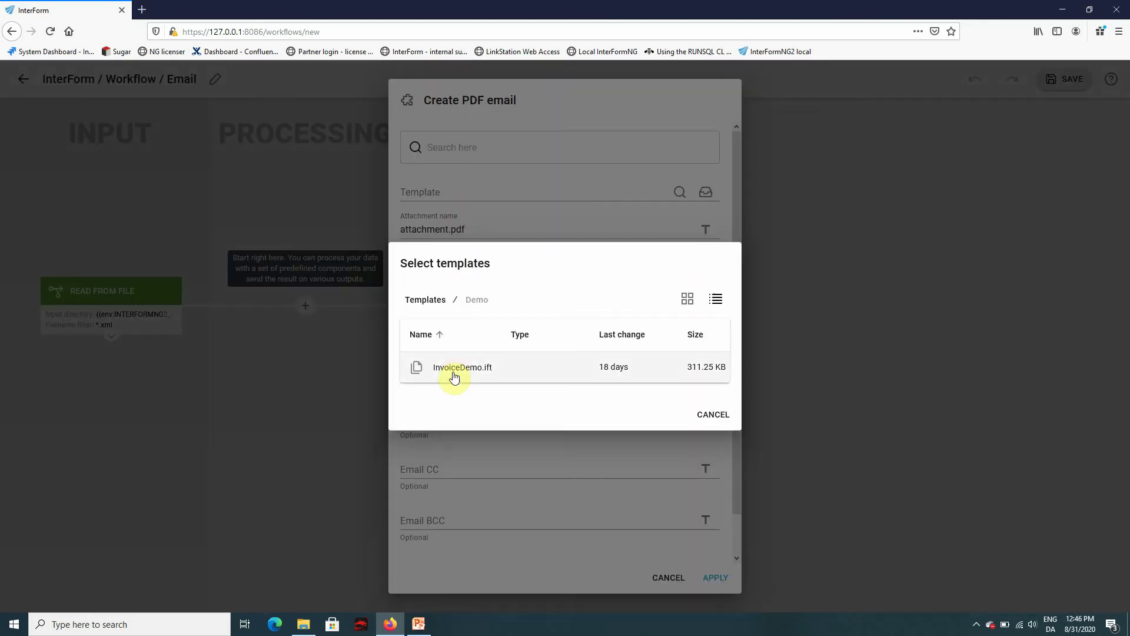
{"action": "left_click", "coordinate": [454, 373]}
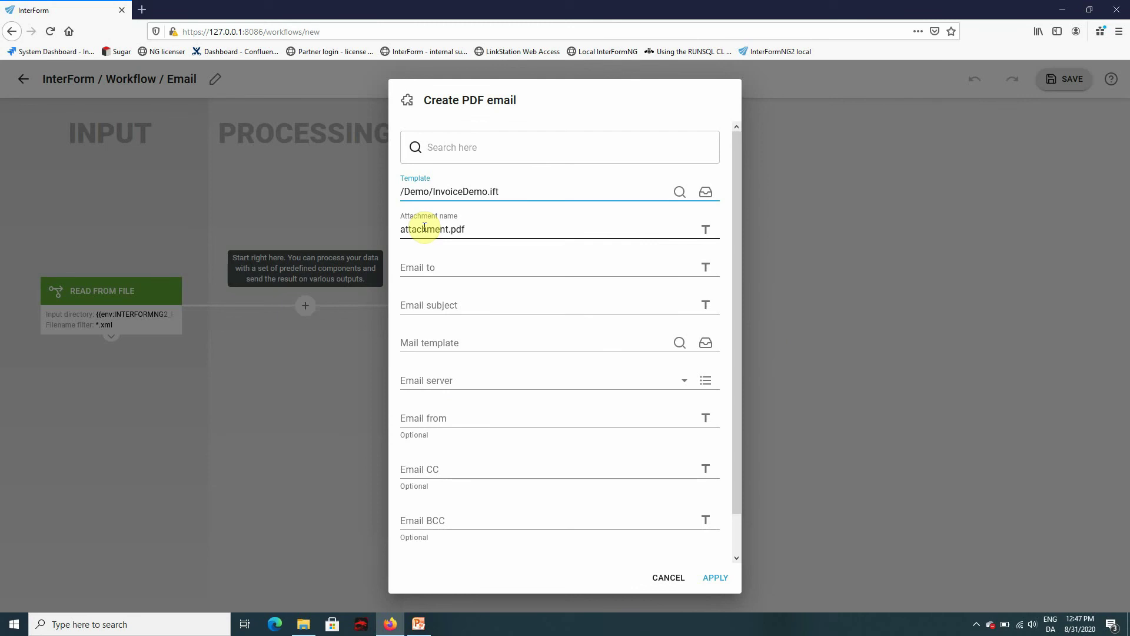
Step: Replace attachment.pdf with the Doc_No XML field as an XPath attachment name
{"action": "left_click", "coordinate": [504, 229]}
{"action": "triple_click", "coordinate": [503, 229]}
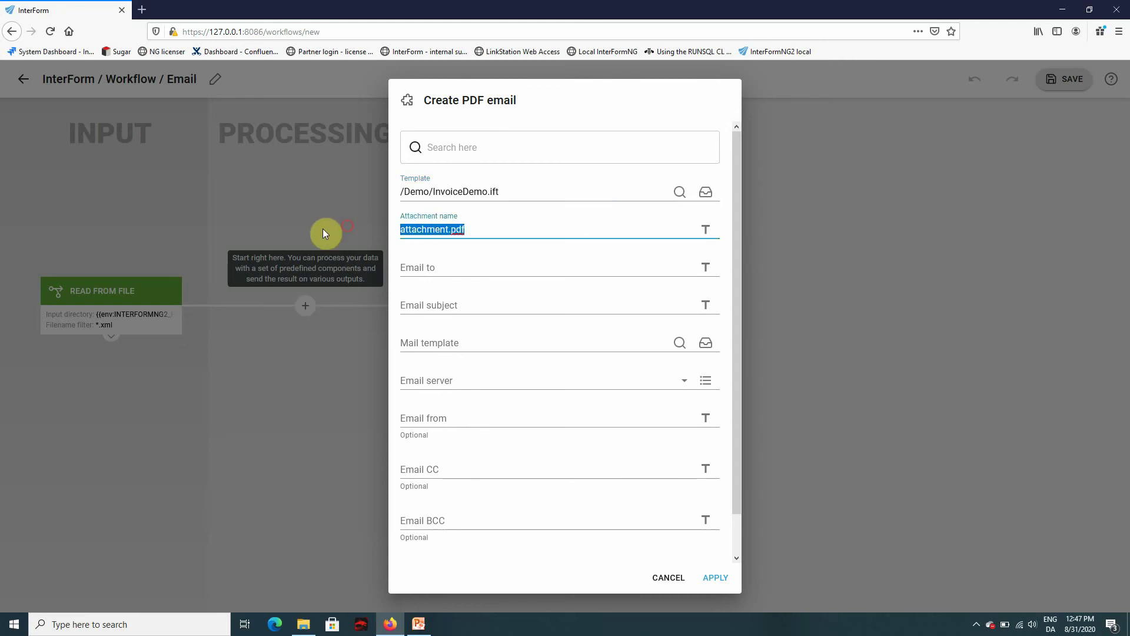
{"action": "key", "text": "BackSpace"}
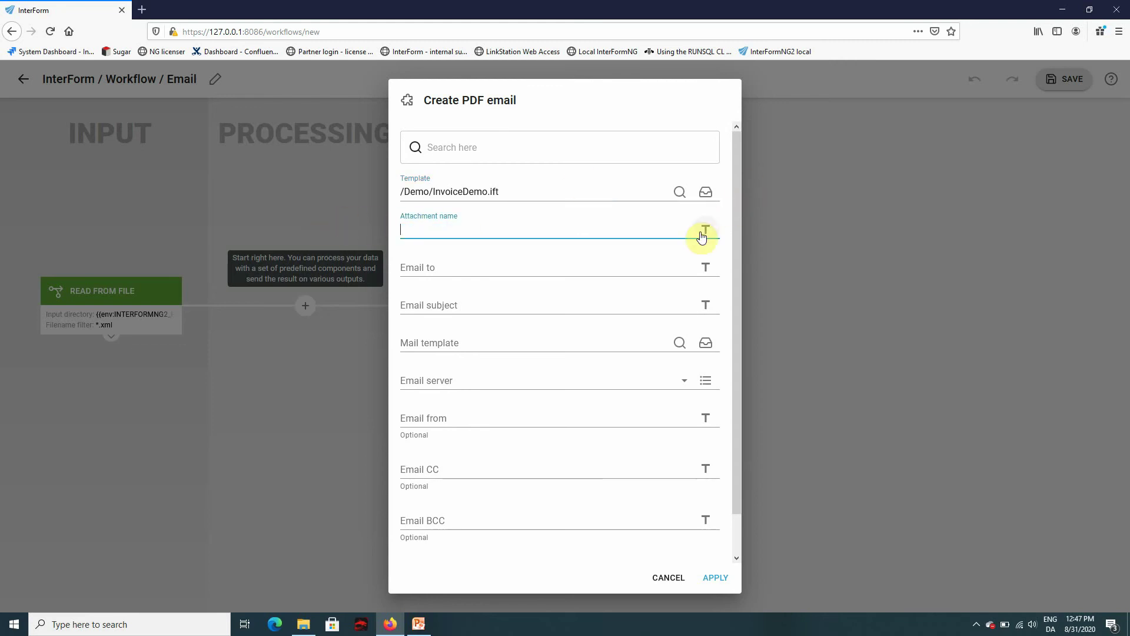
{"action": "left_click", "coordinate": [705, 229]}
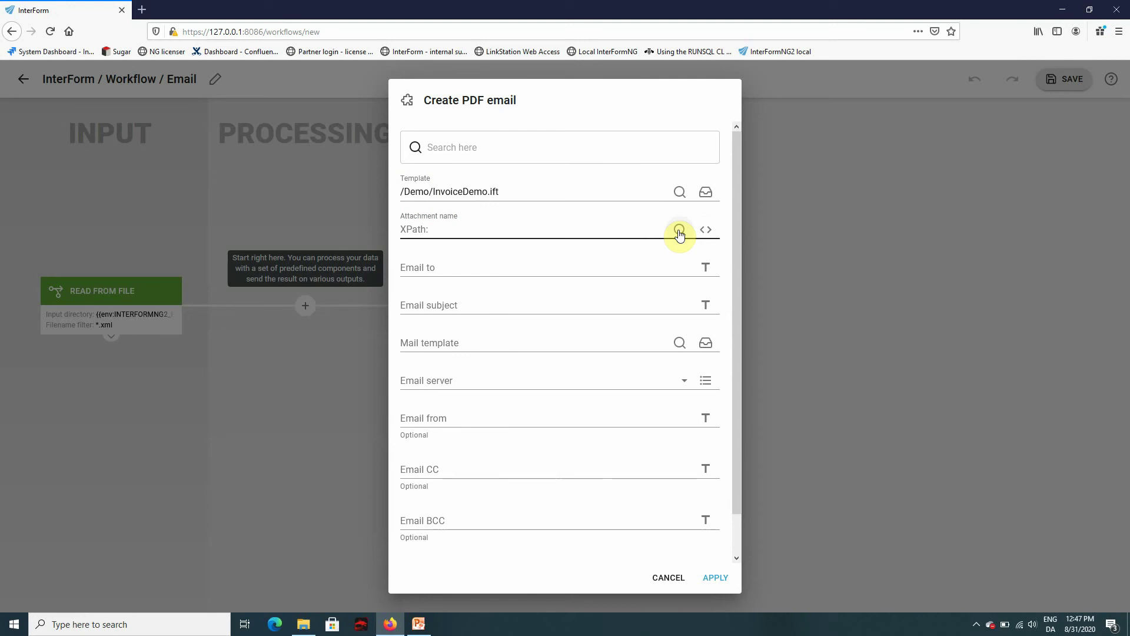
{"action": "left_click", "coordinate": [678, 231]}
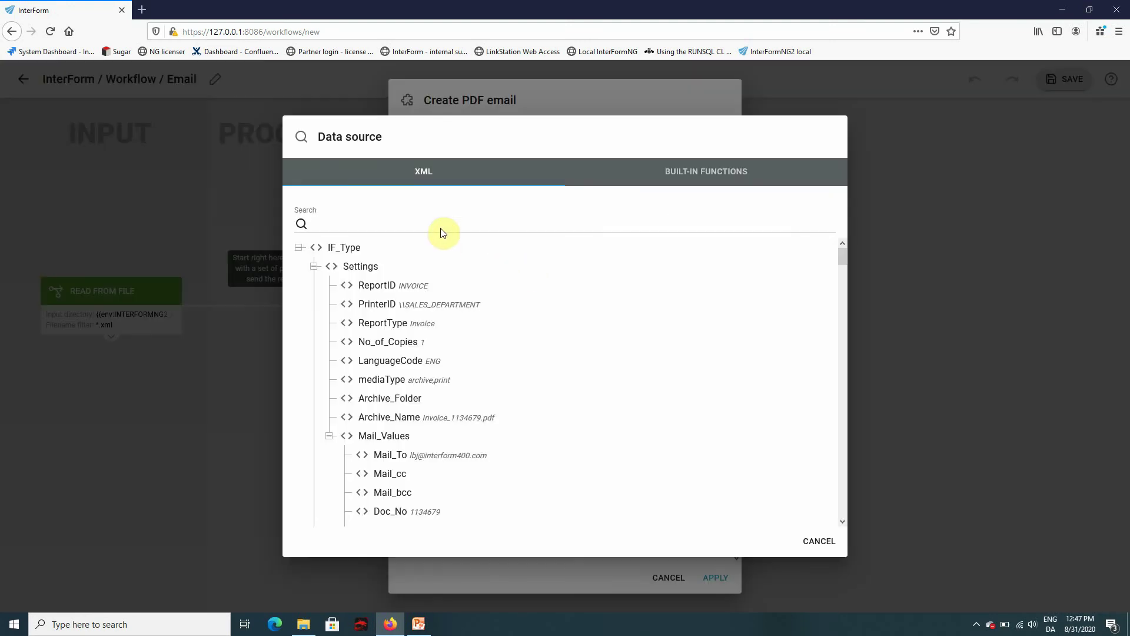
{"action": "left_click", "coordinate": [442, 224]}
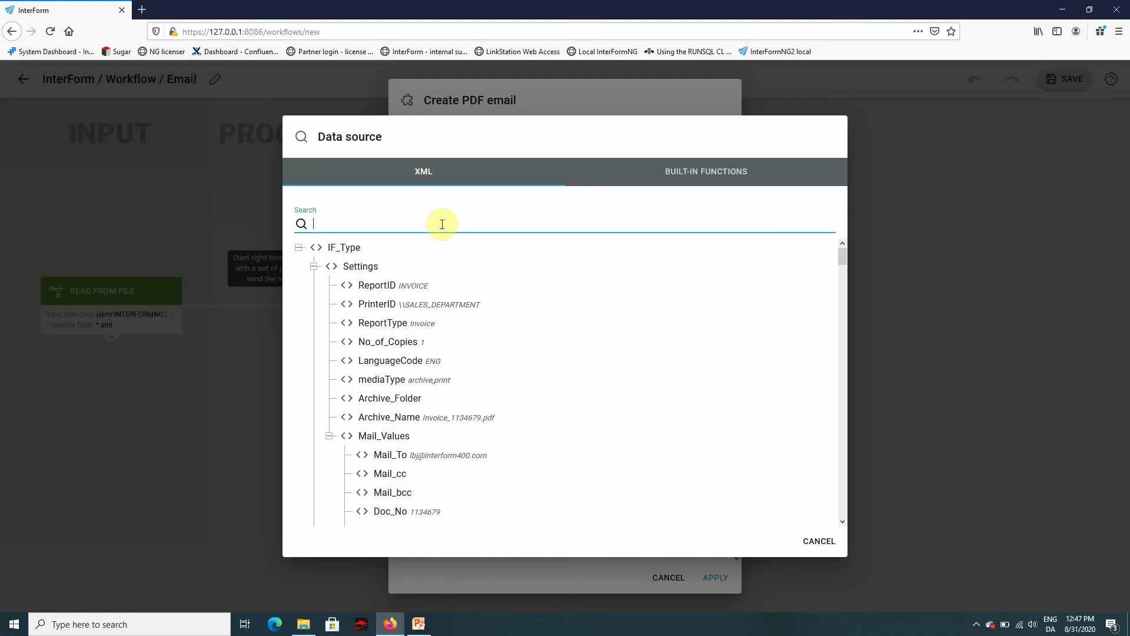
{"action": "type", "text": "doc"}
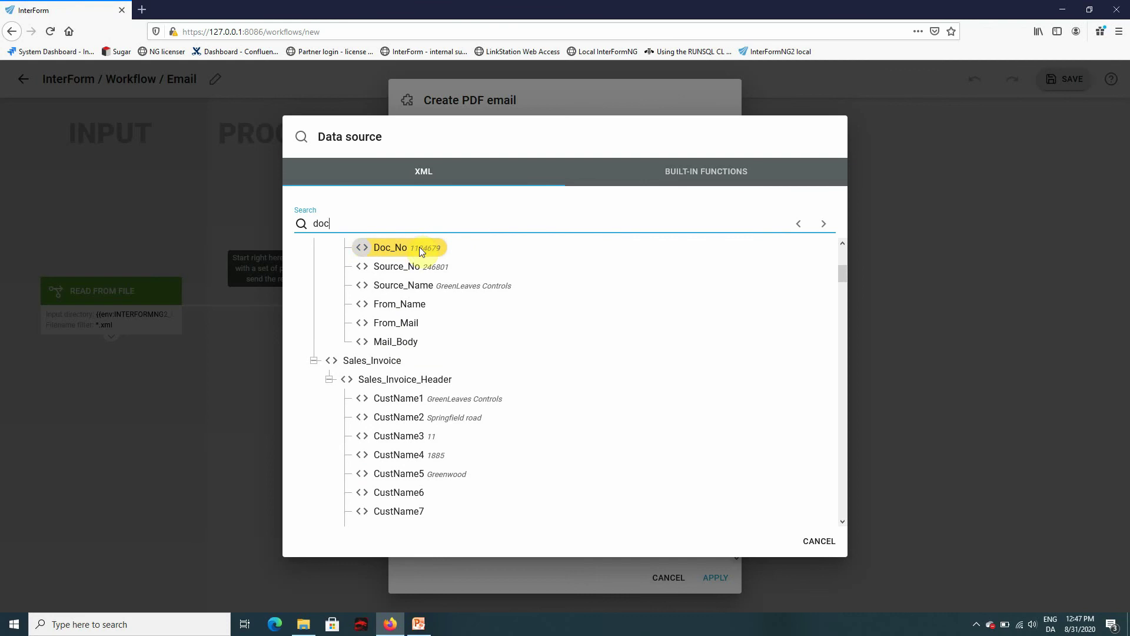
{"action": "left_click", "coordinate": [405, 247]}
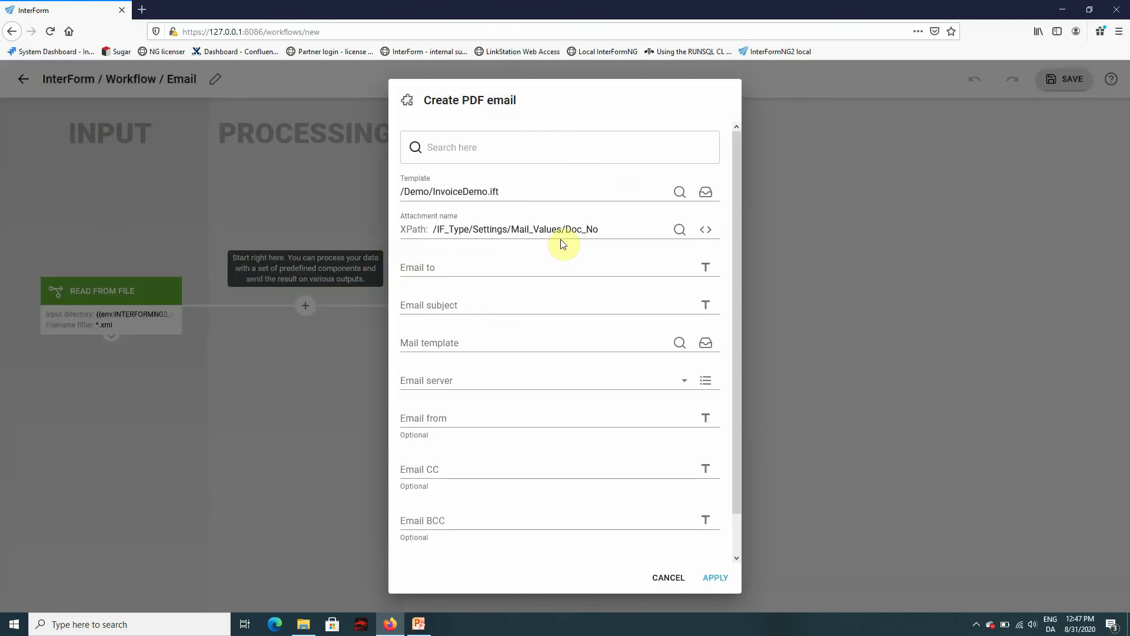
Step: Wrap it as concat("Invoice_",/IF_Type/Settings/Mail_Values/Doc_No,".pdf")
{"action": "left_click", "coordinate": [572, 230]}
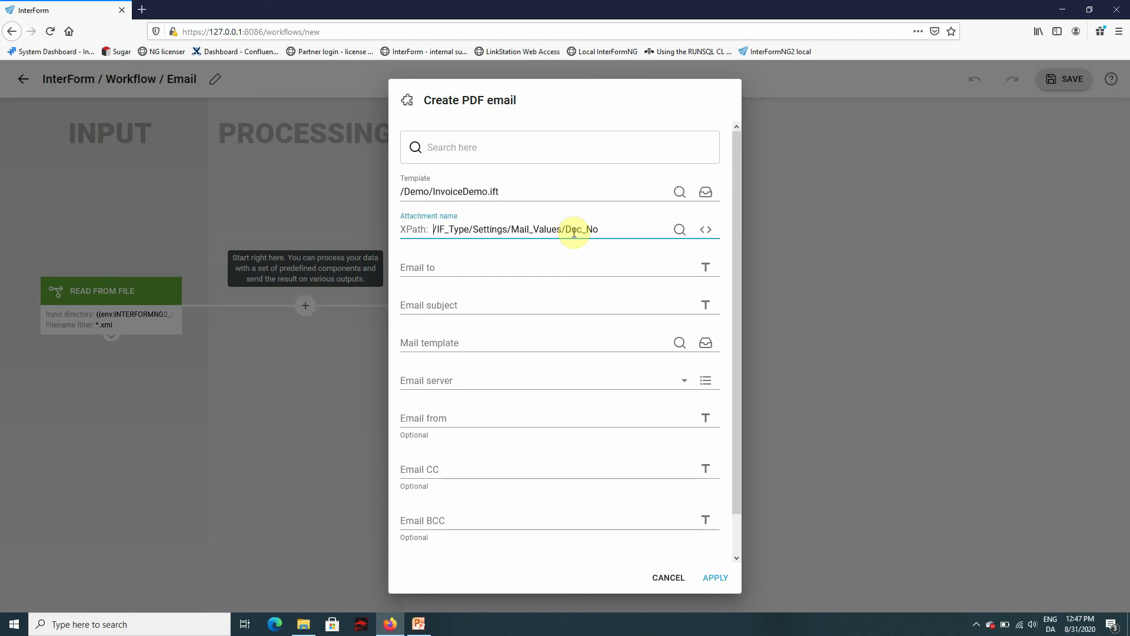
{"action": "key", "text": "Home"}
{"action": "type", "text": "concat"}
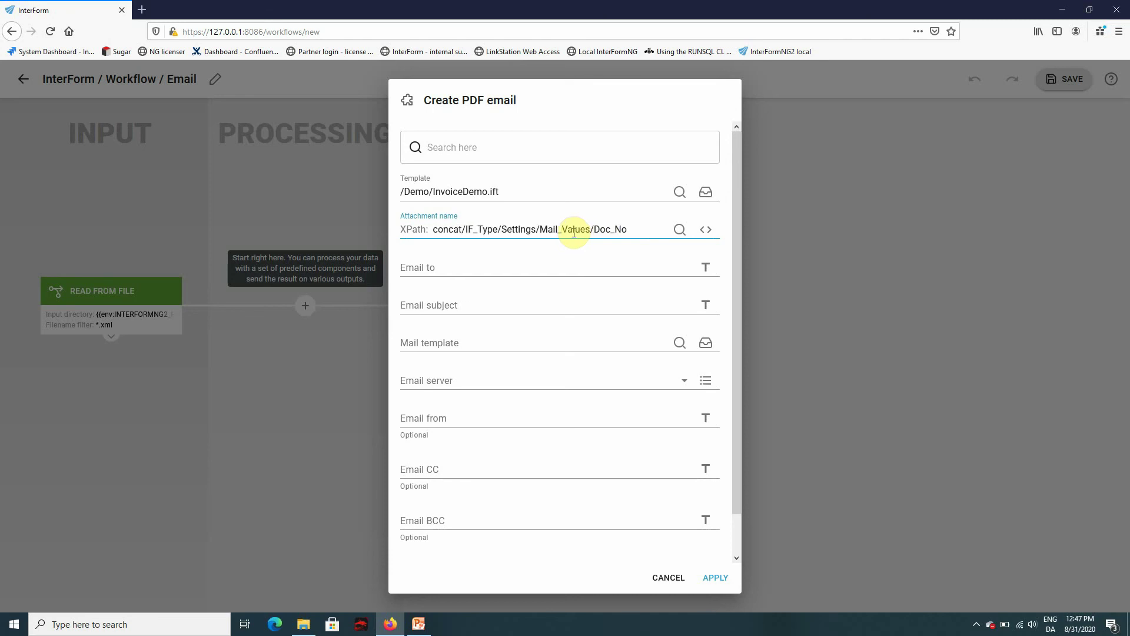
{"action": "type", "text": "(\""}
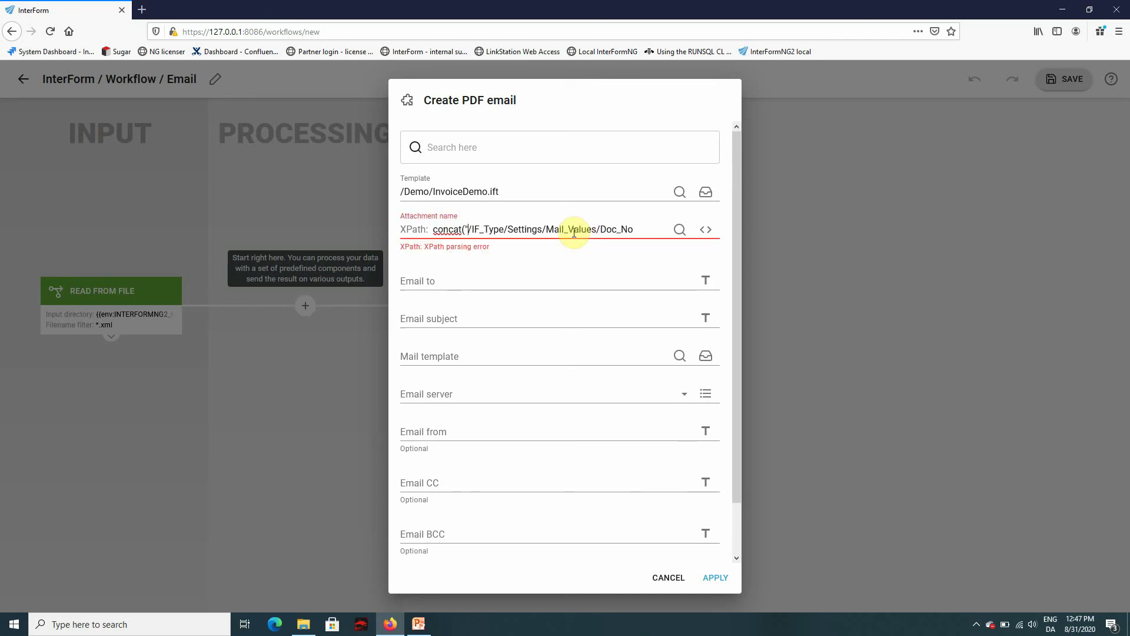
{"action": "type", "text": "Invoice"}
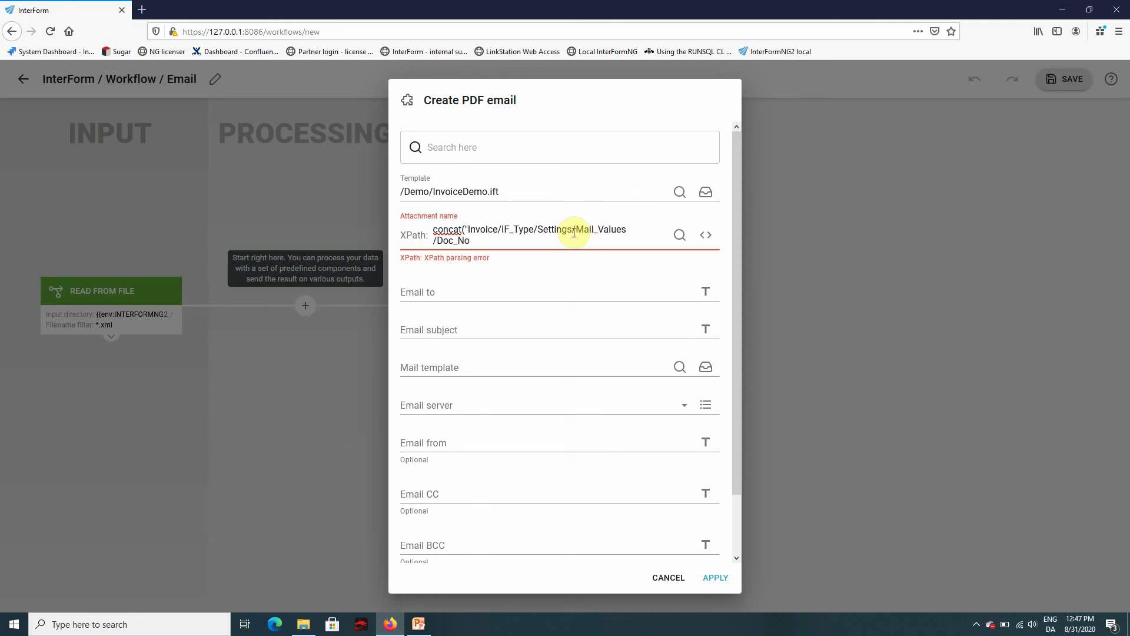
{"action": "type", "text": "_"}
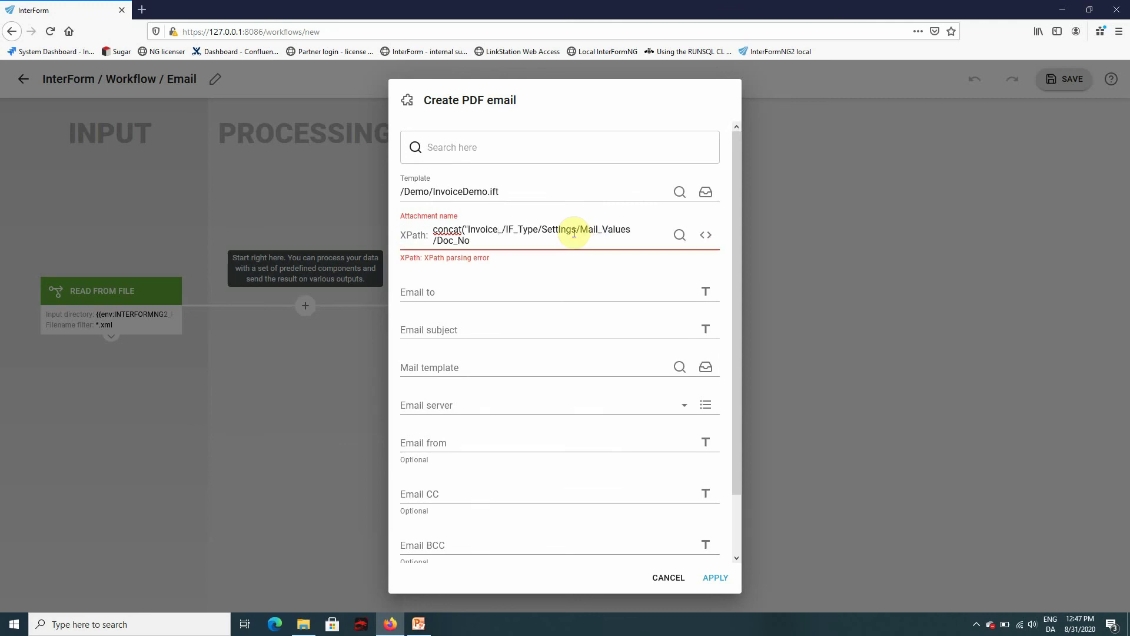
{"action": "type", "text": "\""}
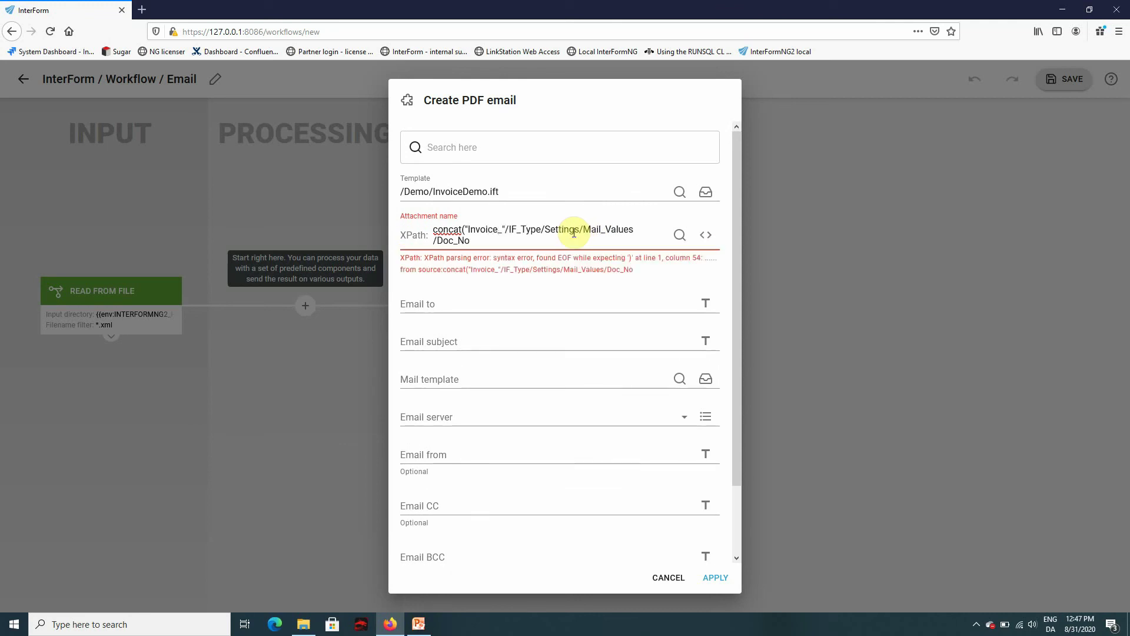
{"action": "type", "text": ","}
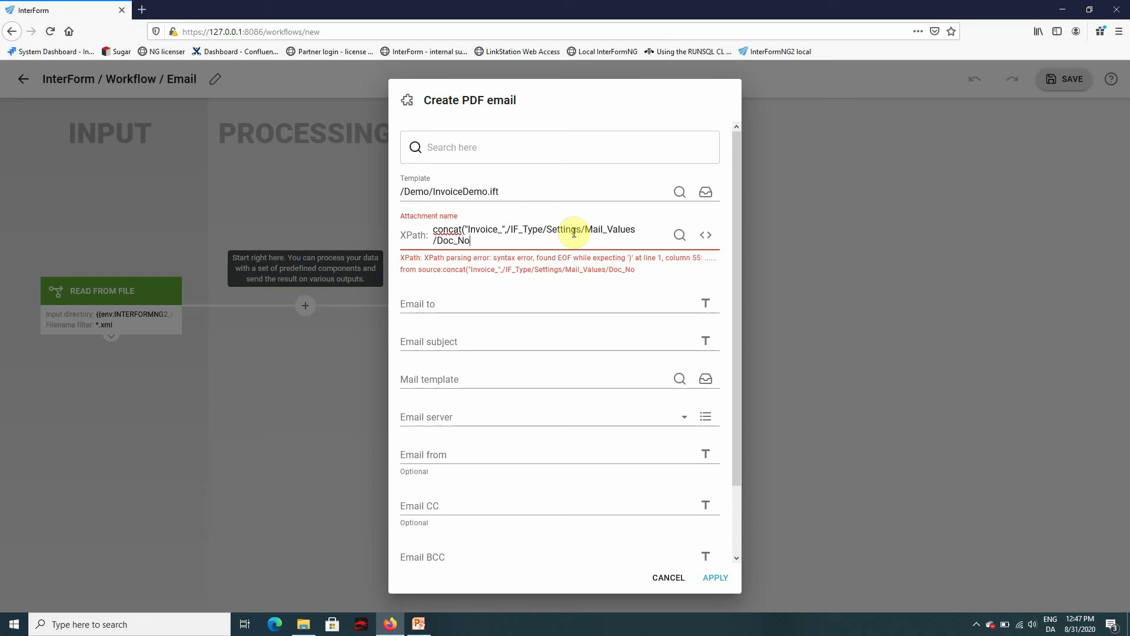
{"action": "type", "text": ",\""}
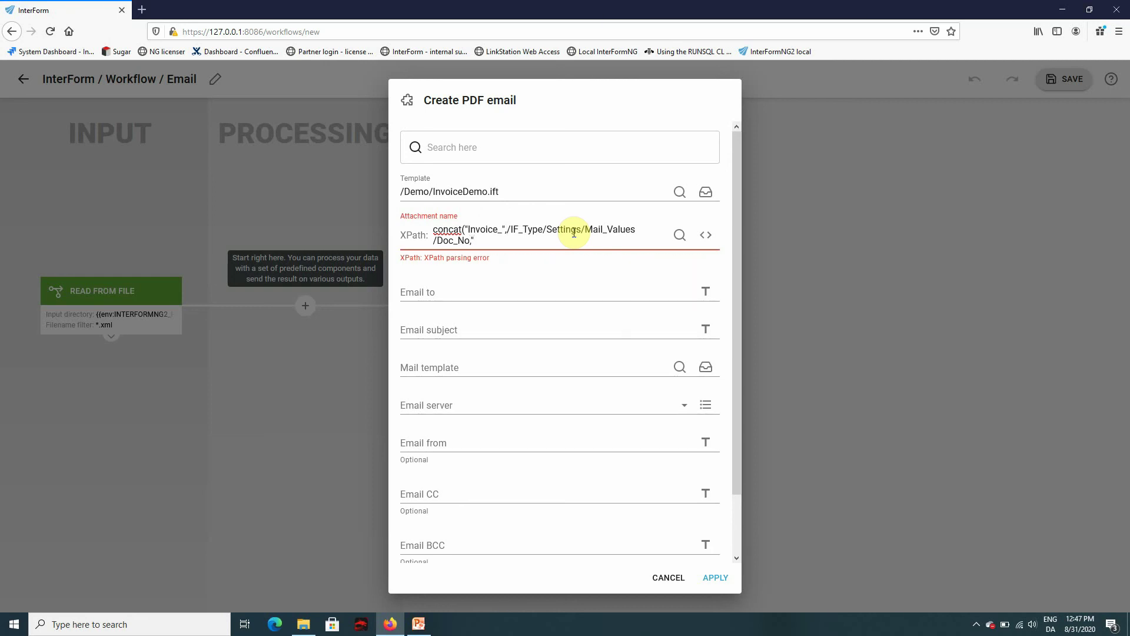
{"action": "type", "text": ".pdf\""}
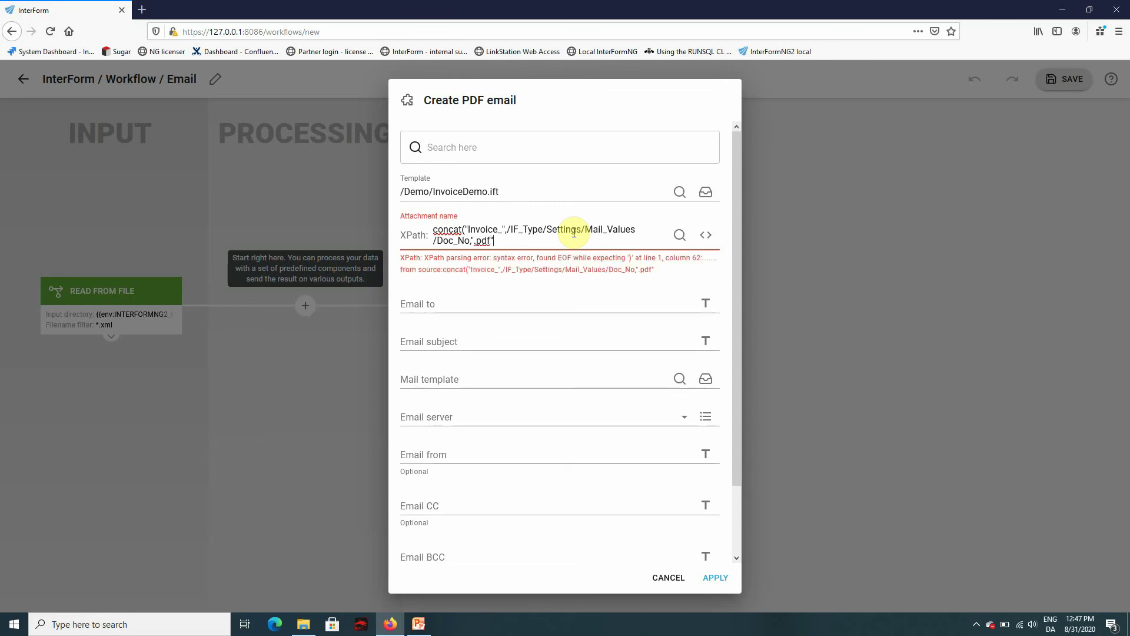
{"action": "type", "text": ")"}
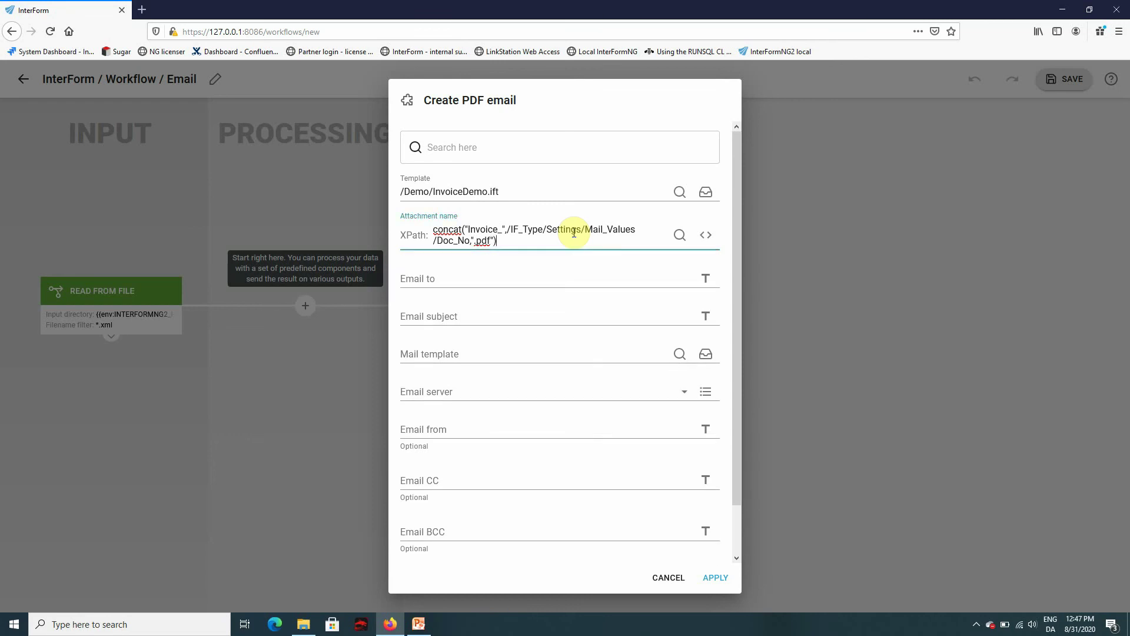
Step: Clear the Email to text and switch the field to XPath mode
{"action": "left_click", "coordinate": [488, 273]}
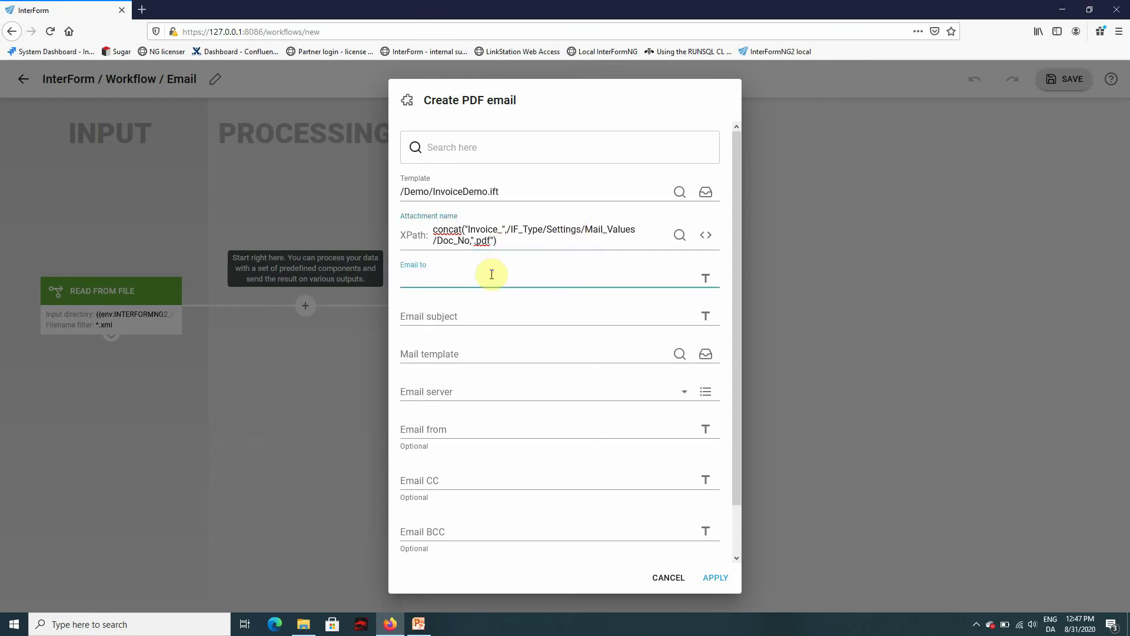
{"action": "type", "text": "rec"}
{"action": "type", "text": "ei"}
{"action": "key", "text": "BackSpace"}
{"action": "key", "text": "BackSpace"}
{"action": "key", "text": "BackSpace"}
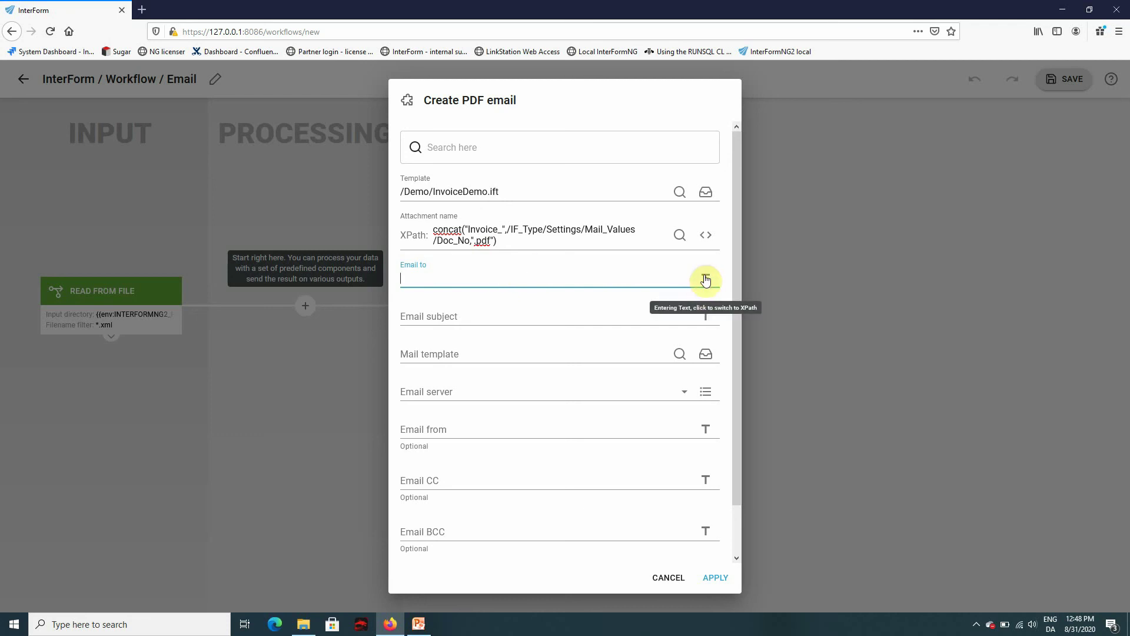
{"action": "left_click", "coordinate": [707, 281]}
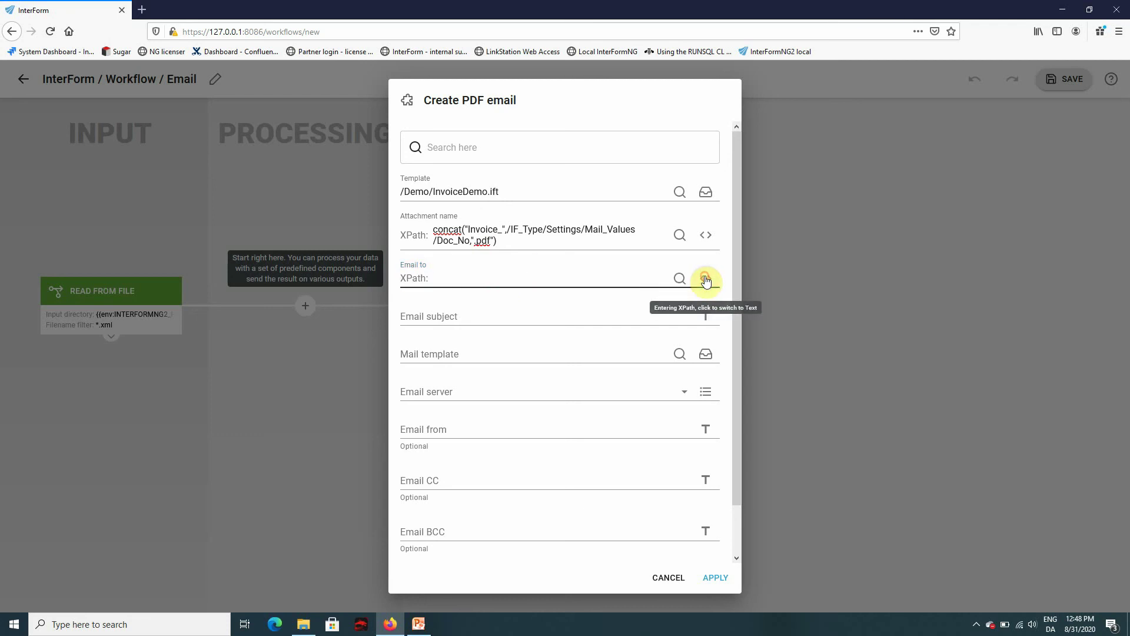
Step: Search the XML data for 'email' and use Company_Email as recipient
{"action": "left_click", "coordinate": [679, 278]}
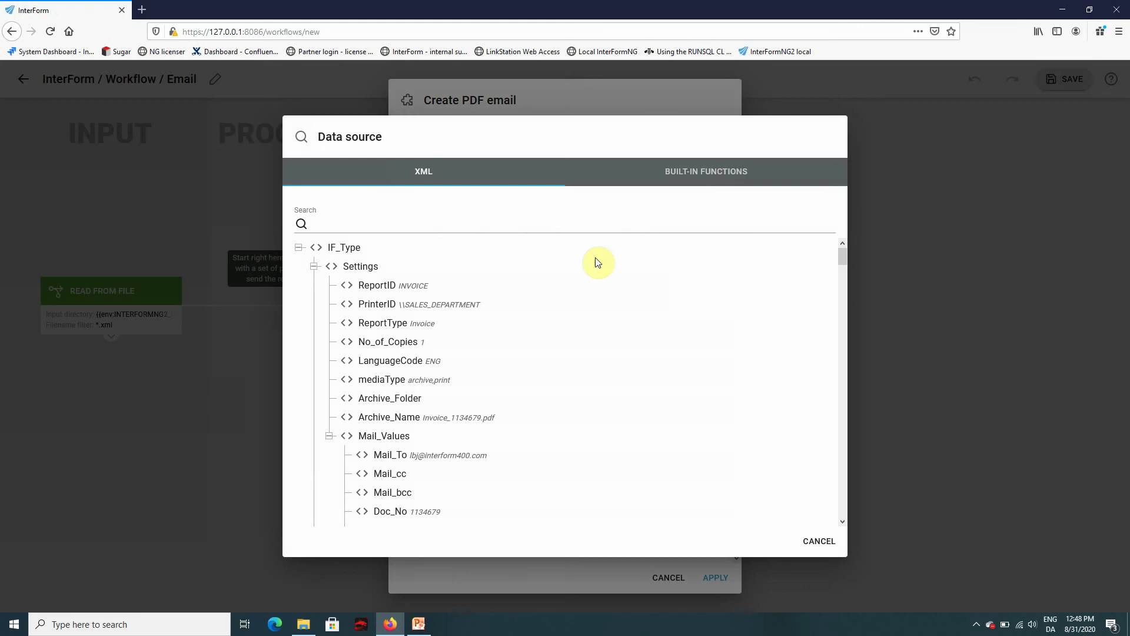
{"action": "left_click", "coordinate": [426, 219]}
{"action": "type", "text": "email"}
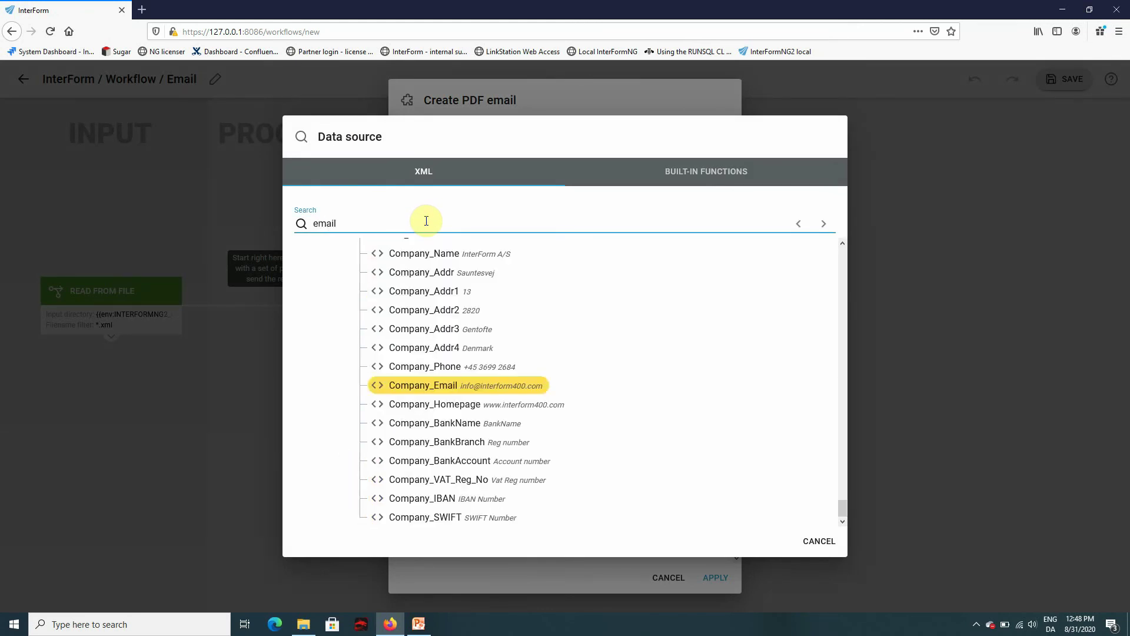
{"action": "double_click", "coordinate": [441, 385]}
{"action": "left_click", "coordinate": [441, 385]}
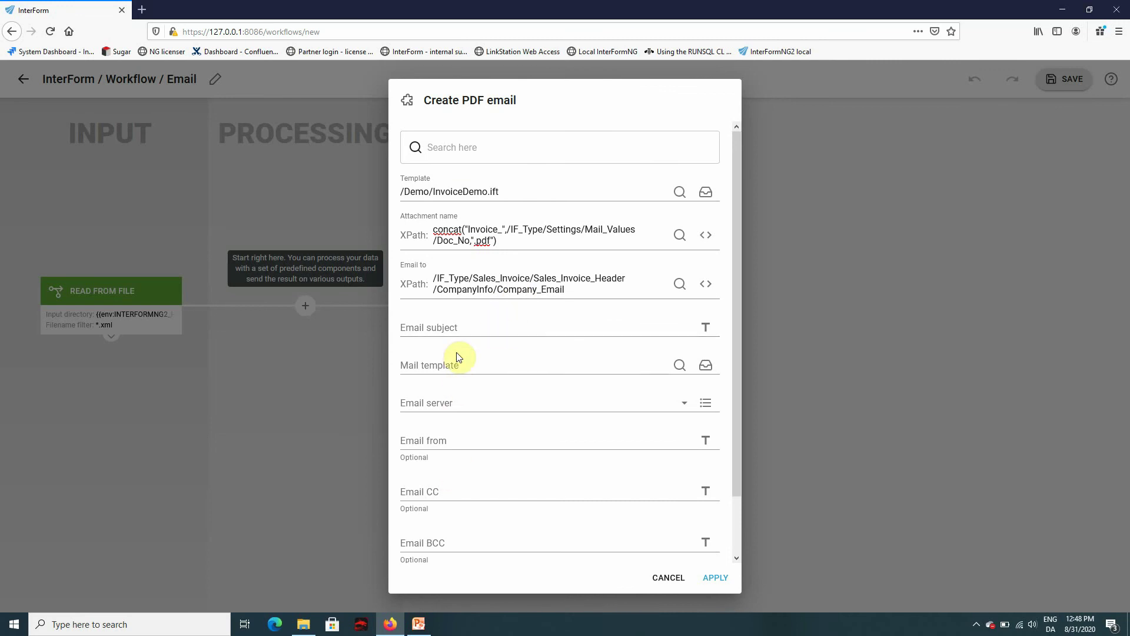
Step: Set subject 'Regarding your Invoice' and mail template defaultMailTemplate.vm
{"action": "left_click", "coordinate": [467, 329]}
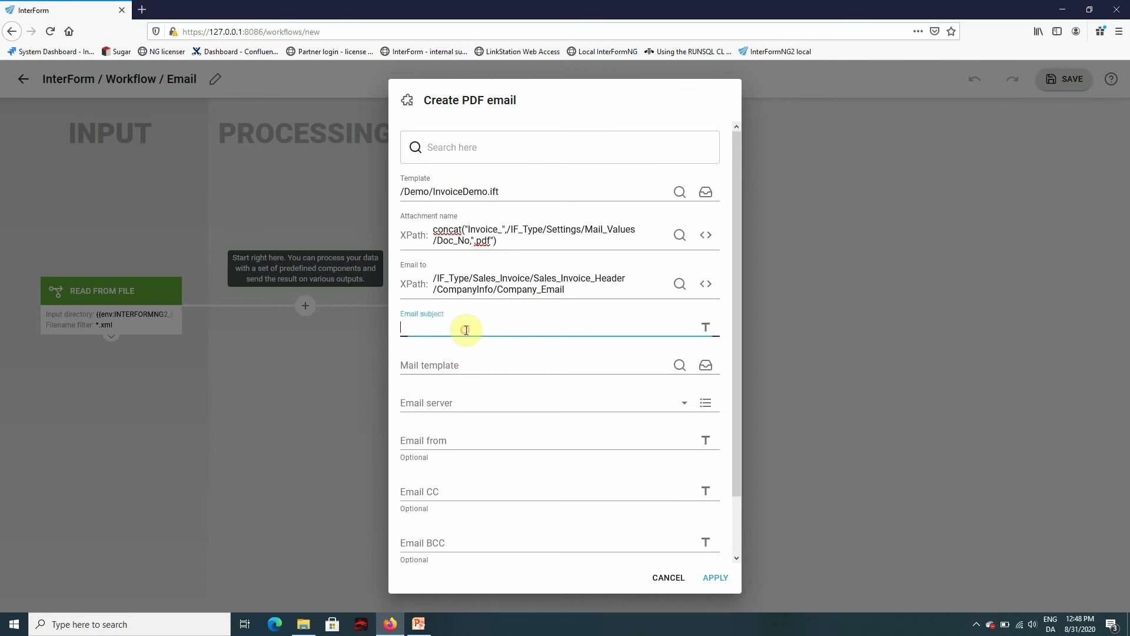
{"action": "type", "text": "Regarding"}
{"action": "type", "text": "  your Invoic"}
{"action": "type", "text": "e"}
{"action": "left_click", "coordinate": [474, 363]}
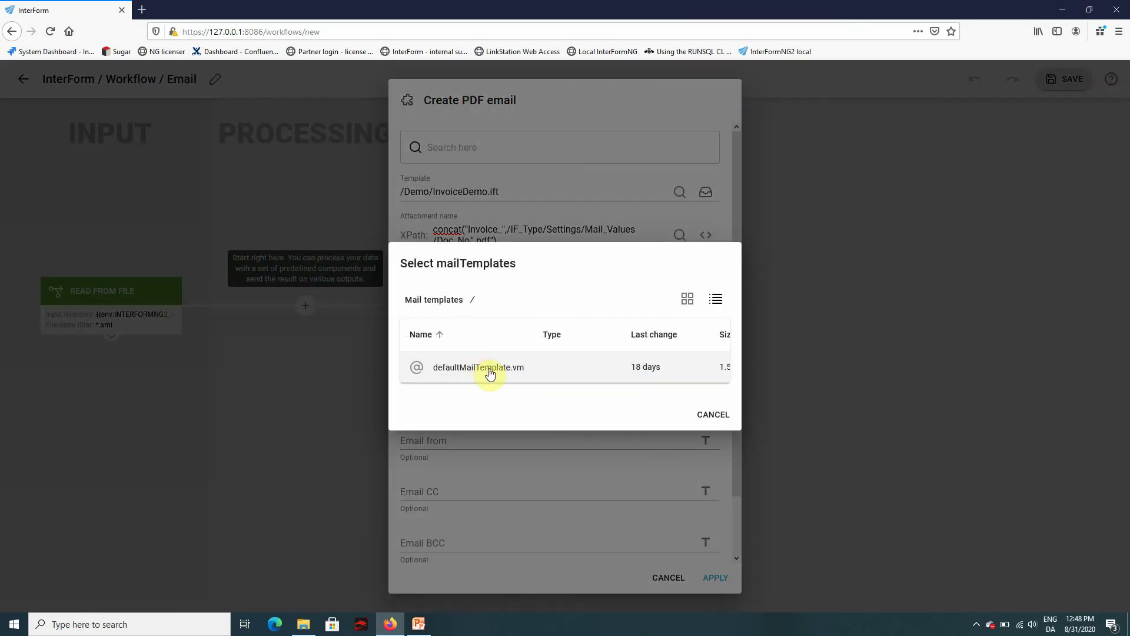
{"action": "left_click", "coordinate": [485, 369]}
{"action": "type", "text": "/defaultMailTemplate.vm"}
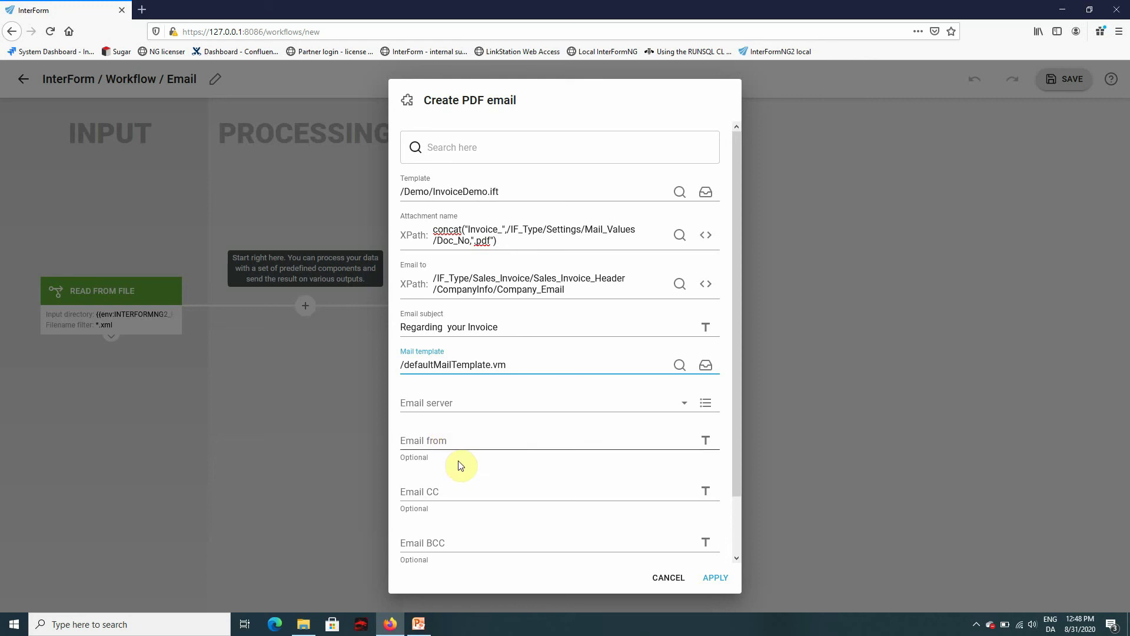
Step: Choose My Mail server and apply the Create PDF email step
{"action": "left_click", "coordinate": [460, 403]}
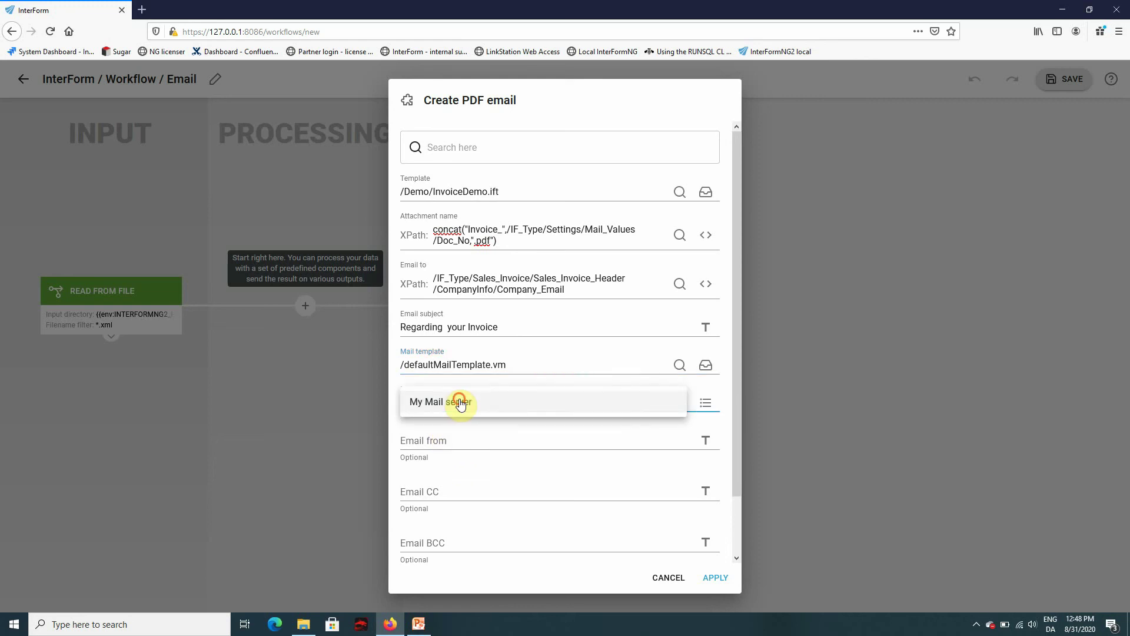
{"action": "left_click", "coordinate": [460, 402]}
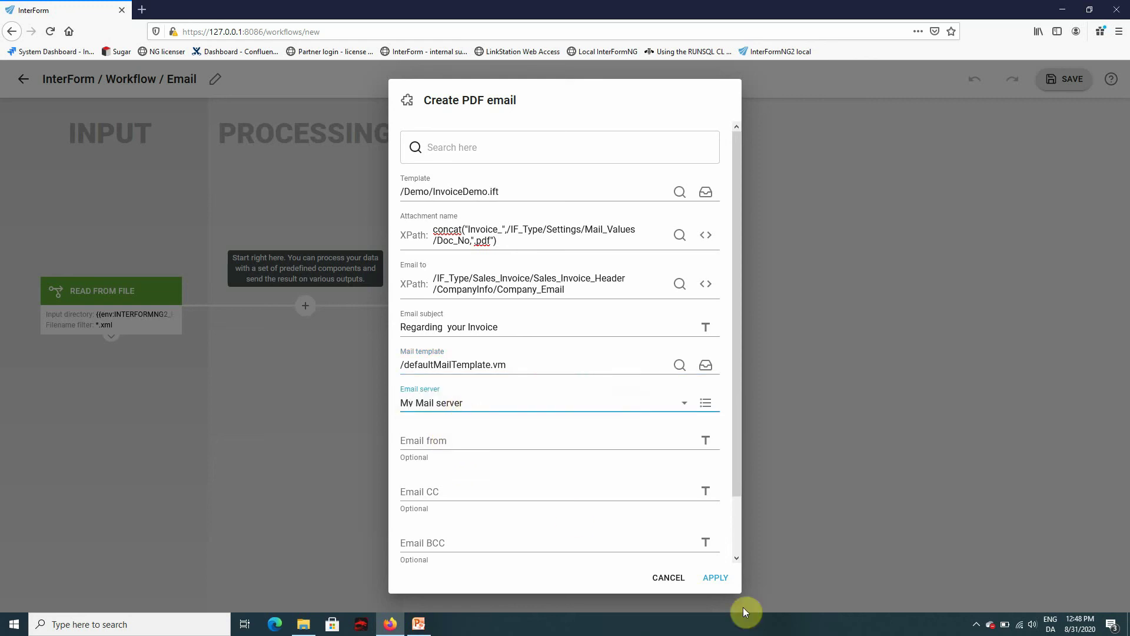
{"action": "left_click", "coordinate": [715, 579]}
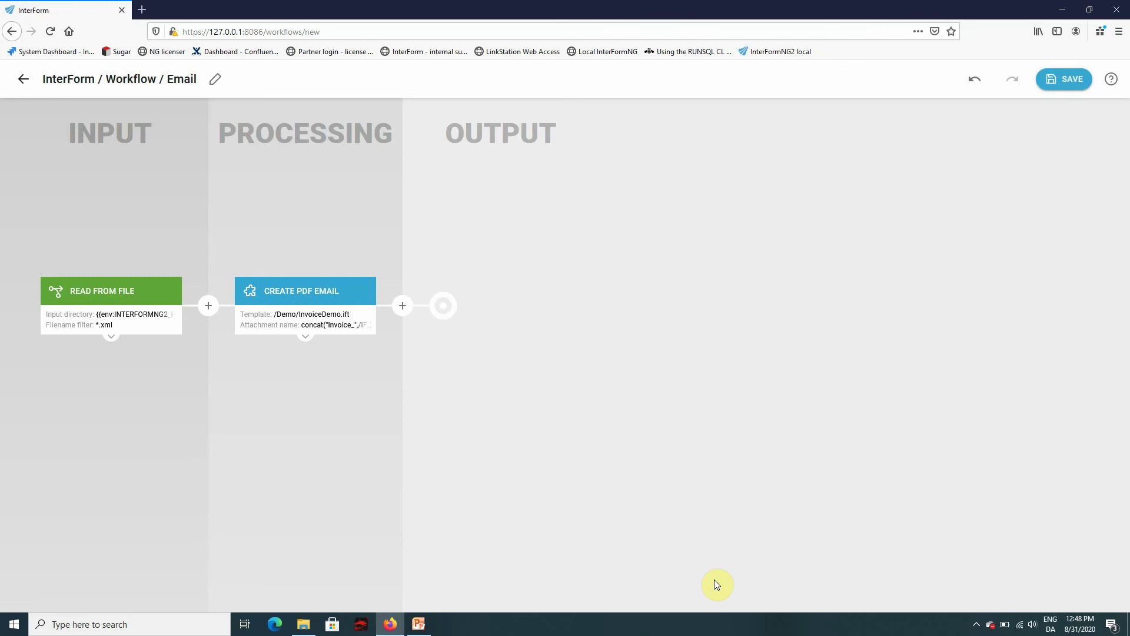